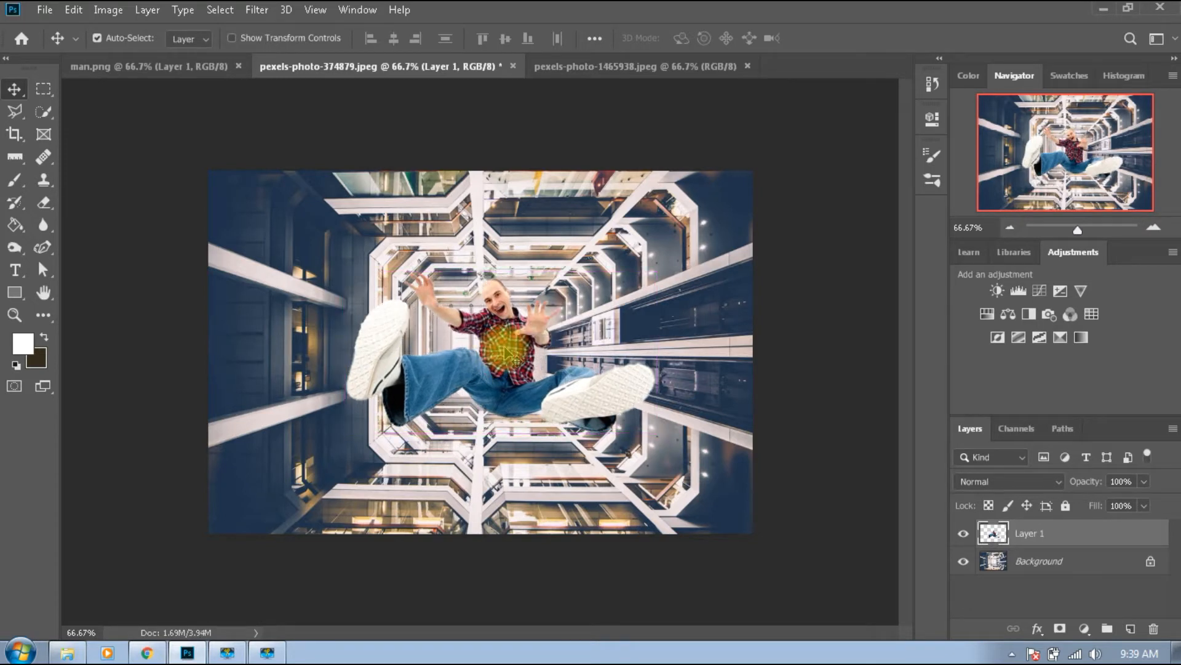
Move the man up slightly, and copy the unlocked aerial forest photo into the building composite as a new layer.
left_click_drag(504, 353, 504, 338)
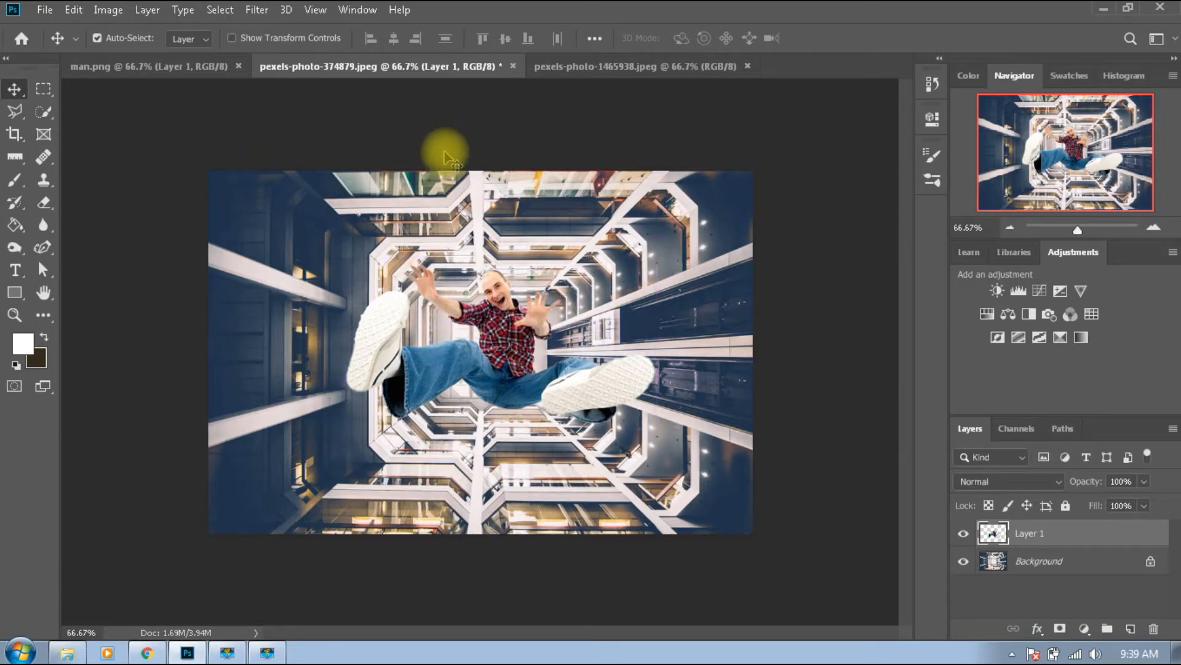
left_click(571, 68)
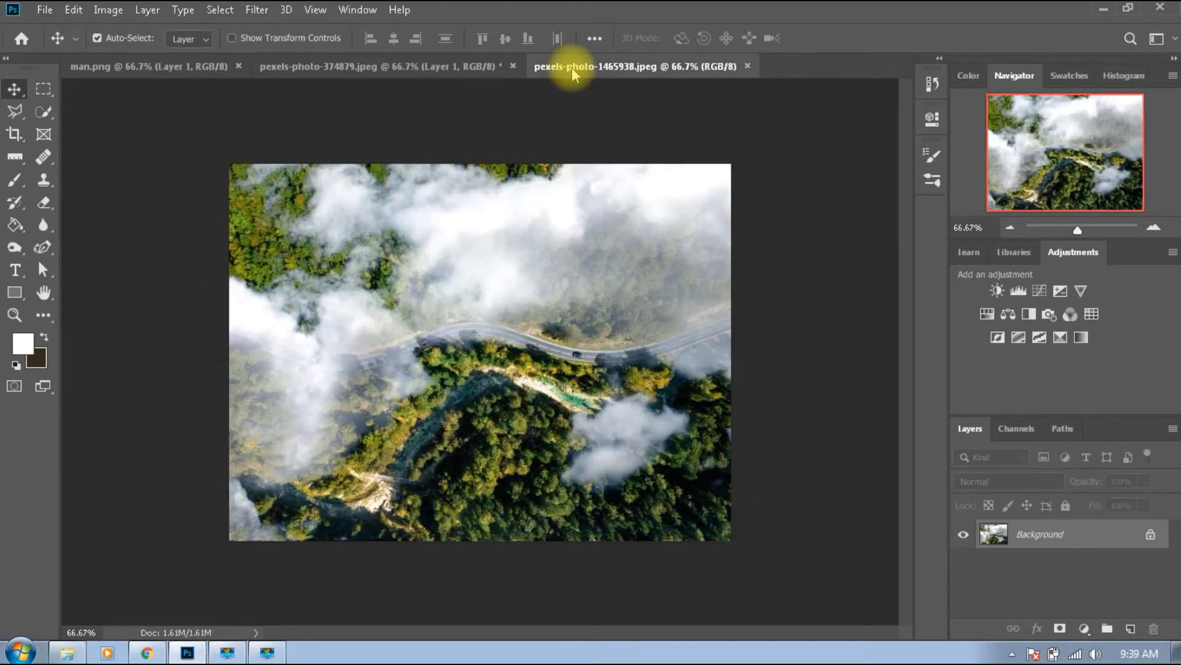
left_click(1151, 535)
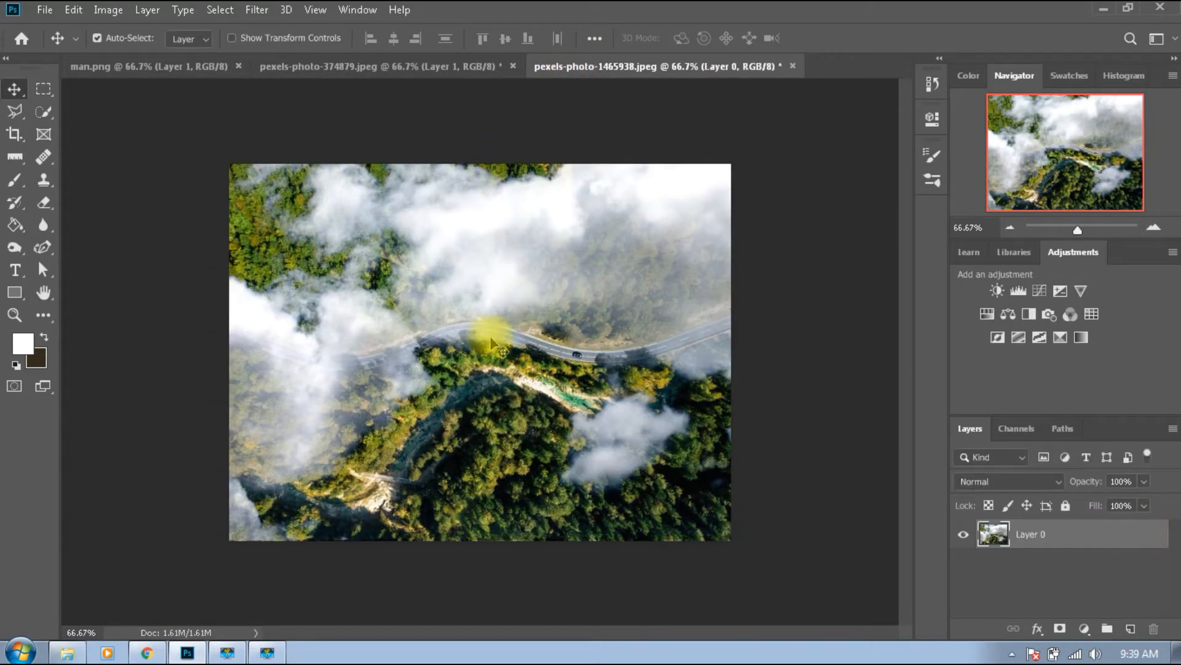
left_click_drag(505, 368, 545, 394)
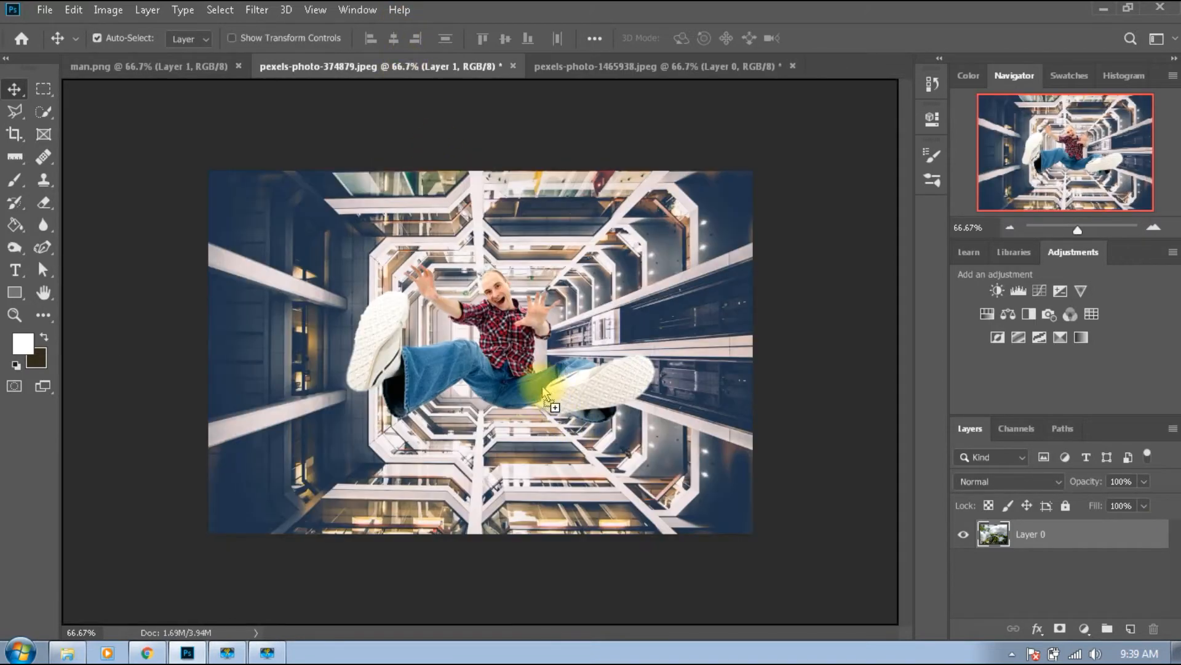
left_click_drag(500, 353, 499, 349)
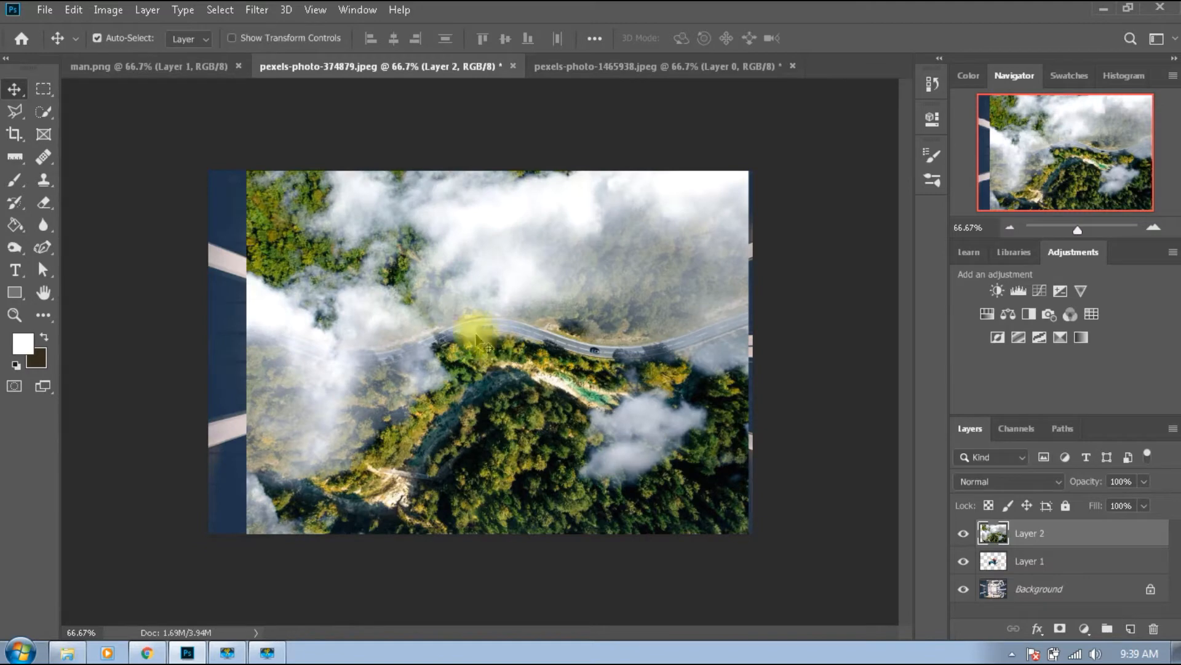
Scale the forest layer to about 109.69% and centre it so it covers the whole canvas.
key("ctrl+t")
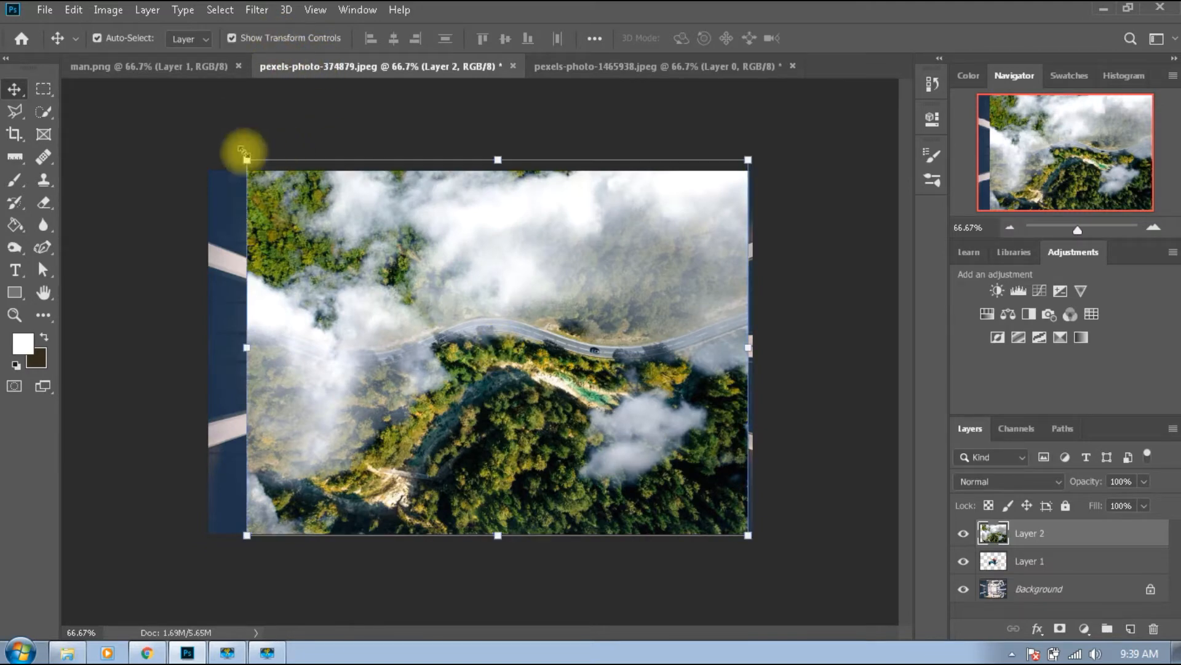
left_click_drag(245, 159, 193, 158)
left_click_drag(460, 252, 460, 269)
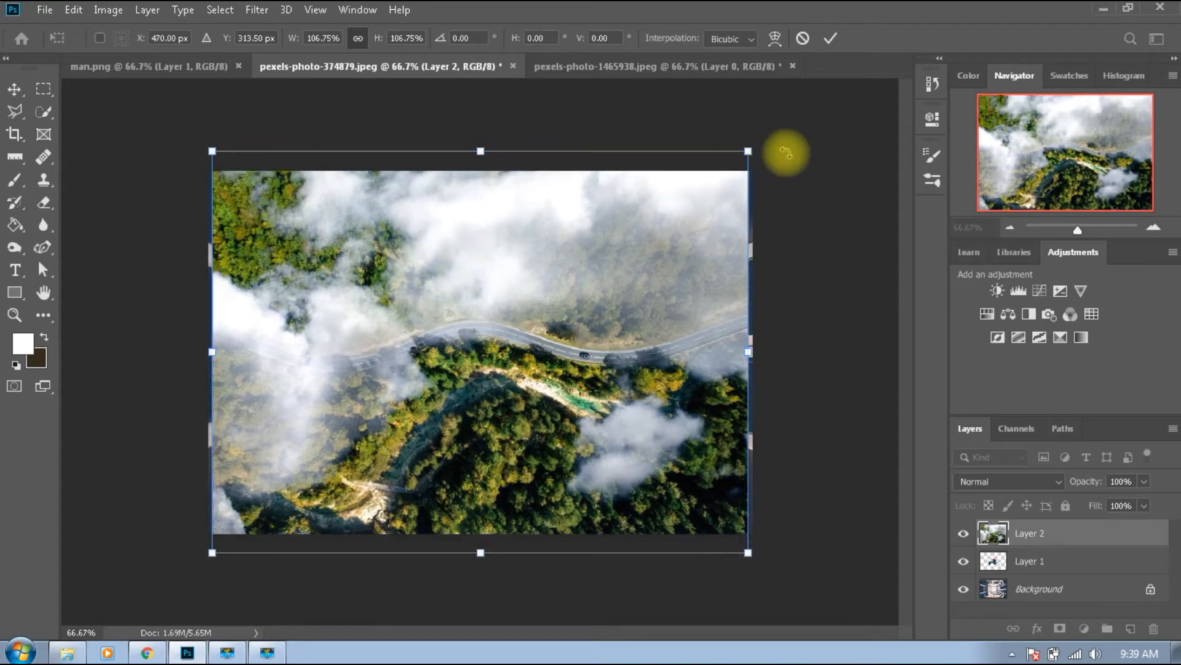
left_click_drag(747, 152, 763, 140)
left_click_drag(456, 427, 449, 435)
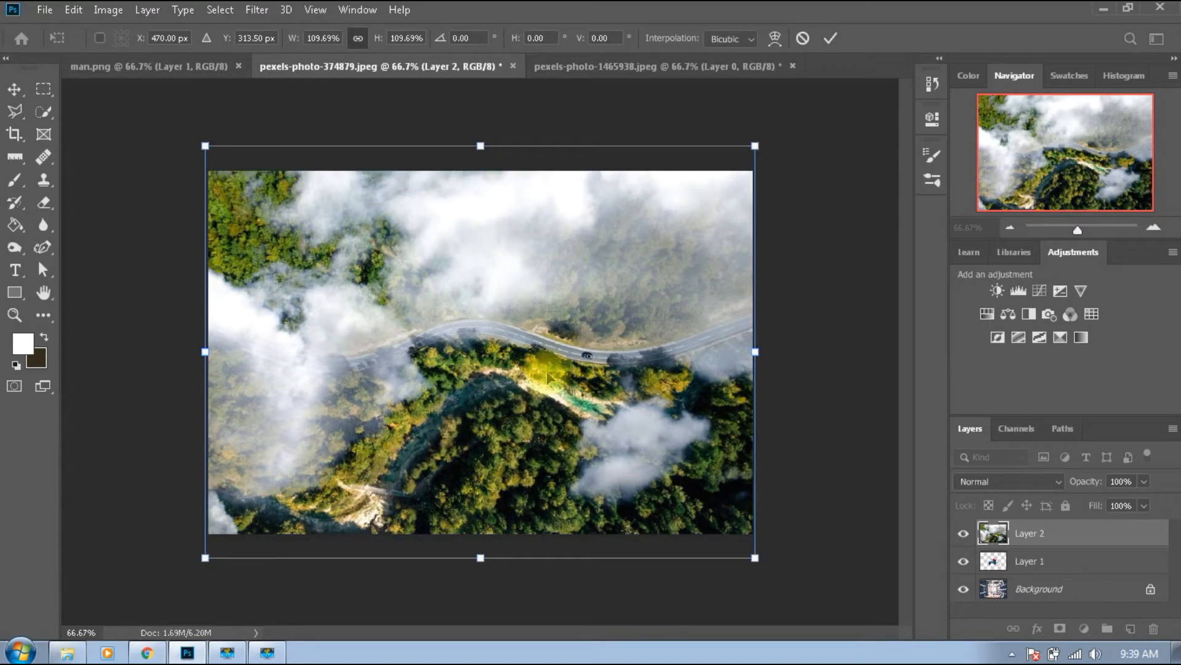
left_click(830, 38)
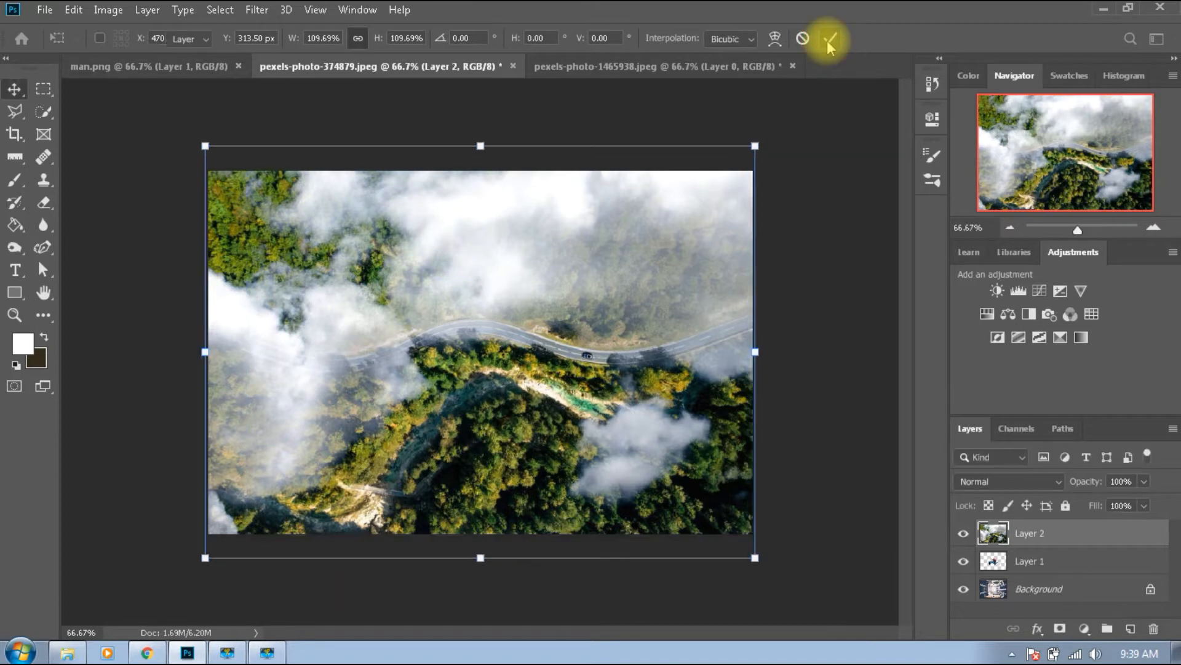
left_click(306, 38)
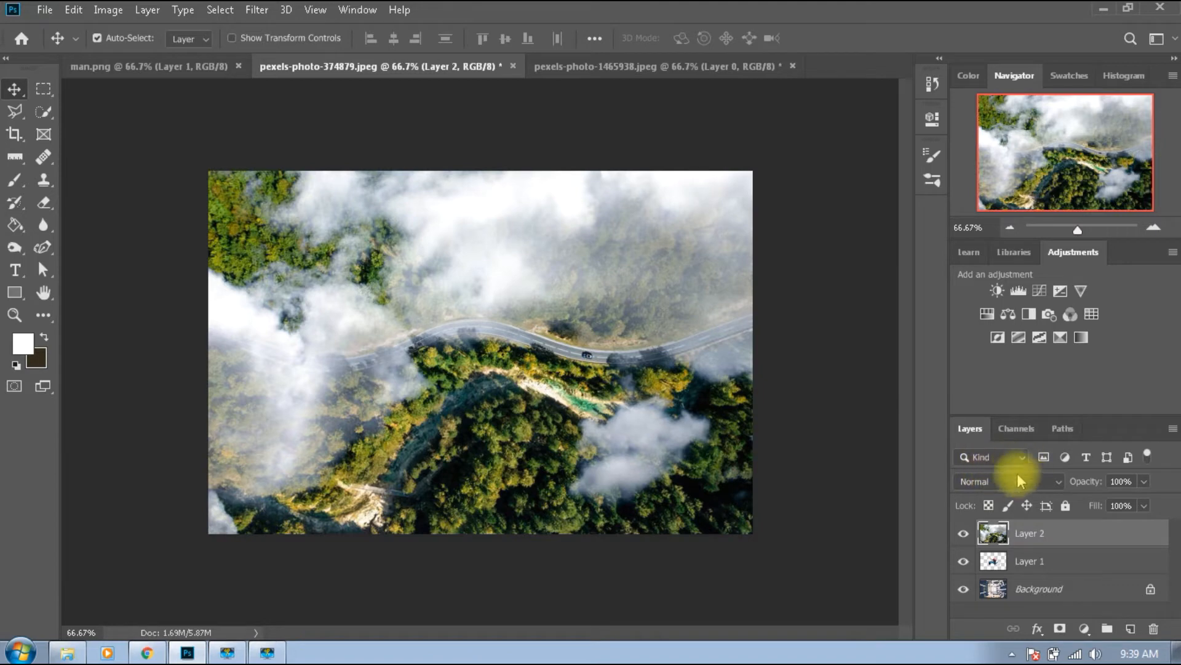
Place the man's layer above the forest layer and set the forest layer's blend mode to Lighten.
left_click_drag(1039, 561, 1039, 533)
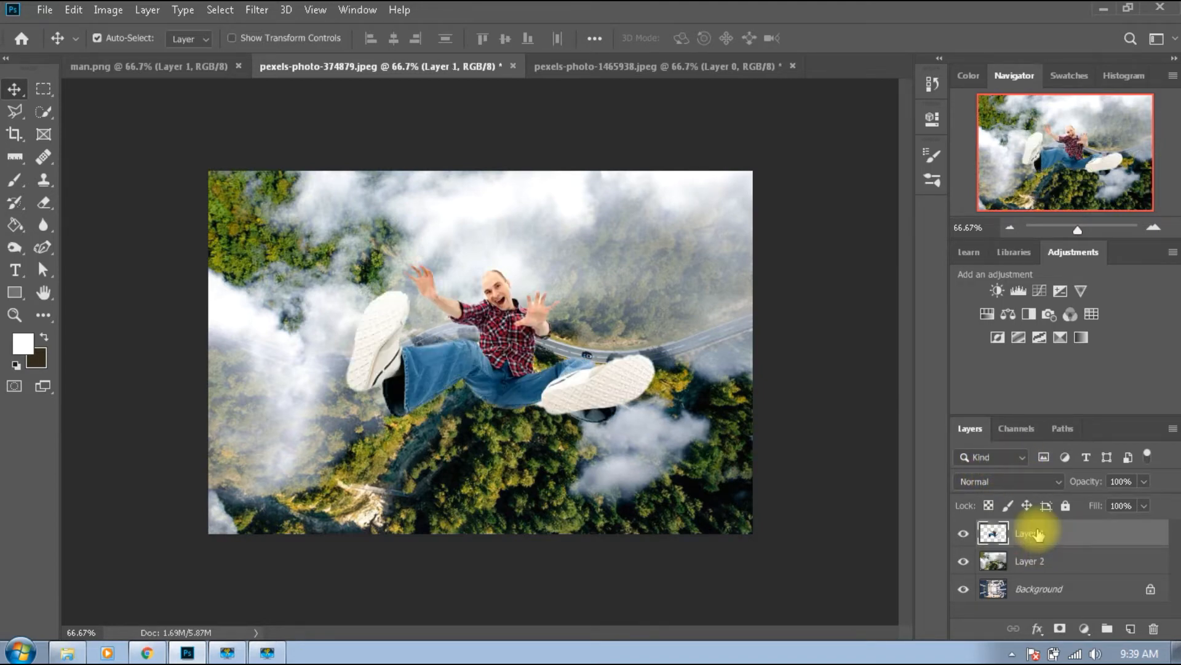
left_click(1036, 559)
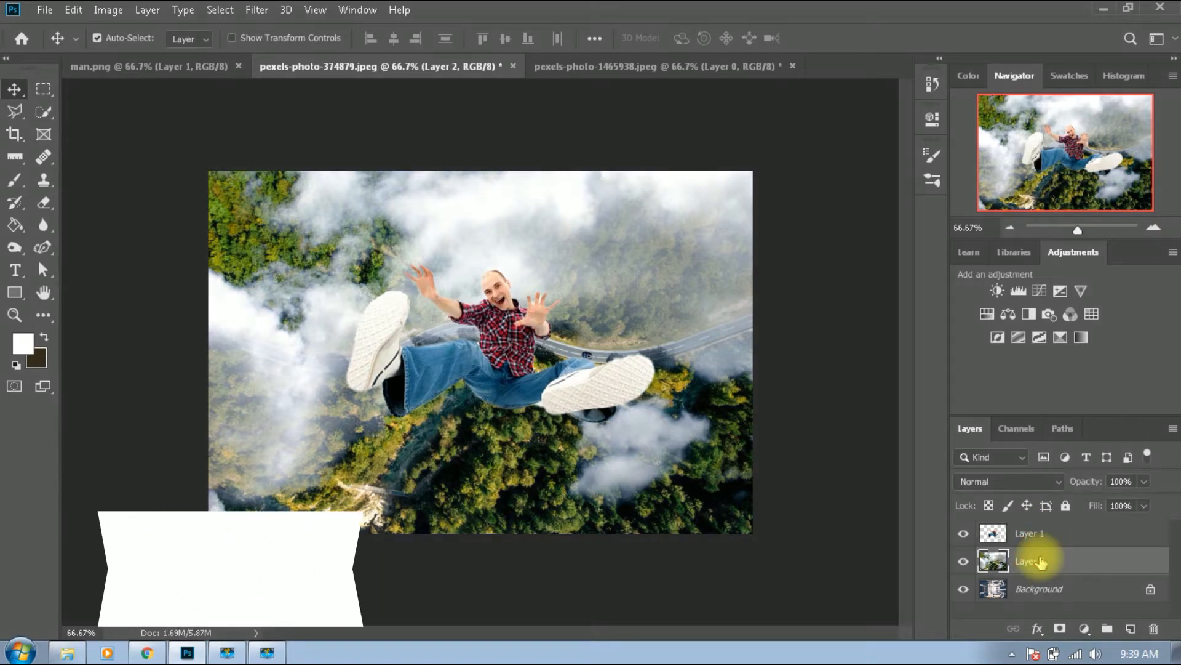
left_click(1017, 485)
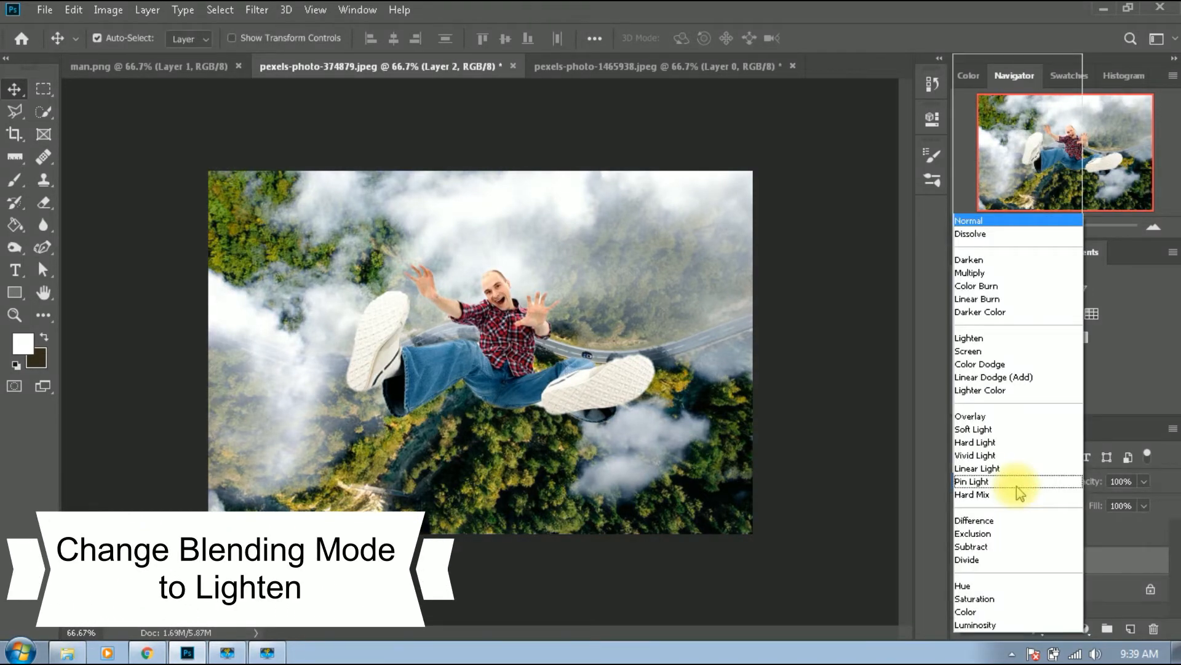
left_click(956, 338)
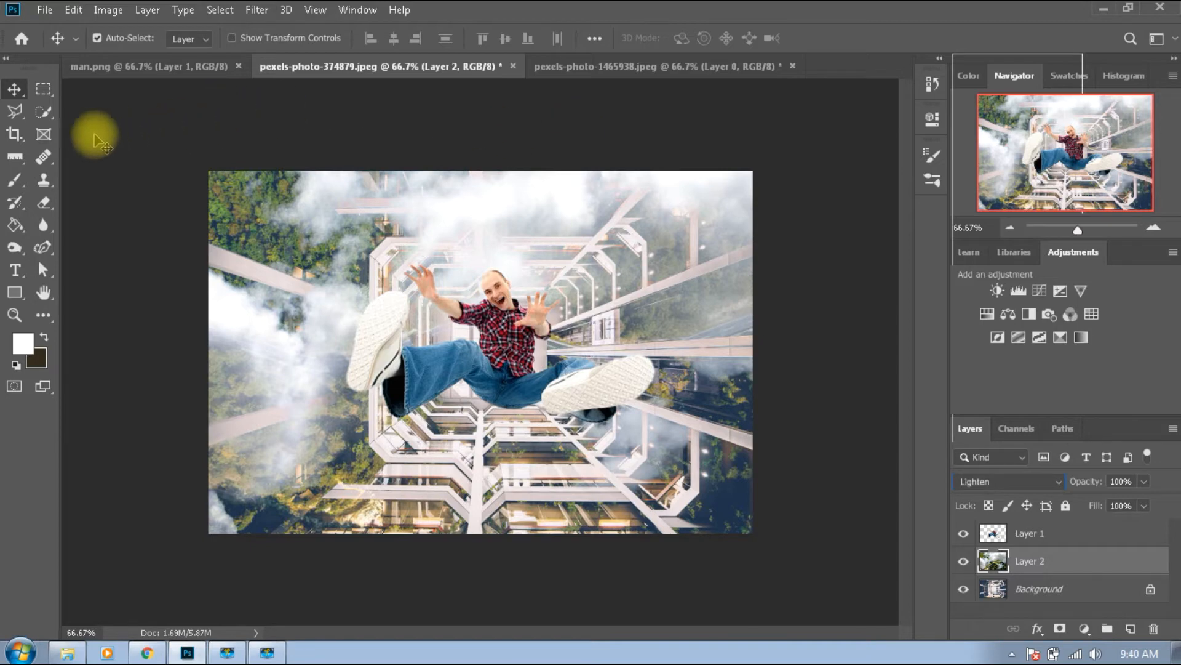
Softly erase parts of the forest layer with the 432 px Eraser at 11% opacity and 83% flow.
left_click(43, 204)
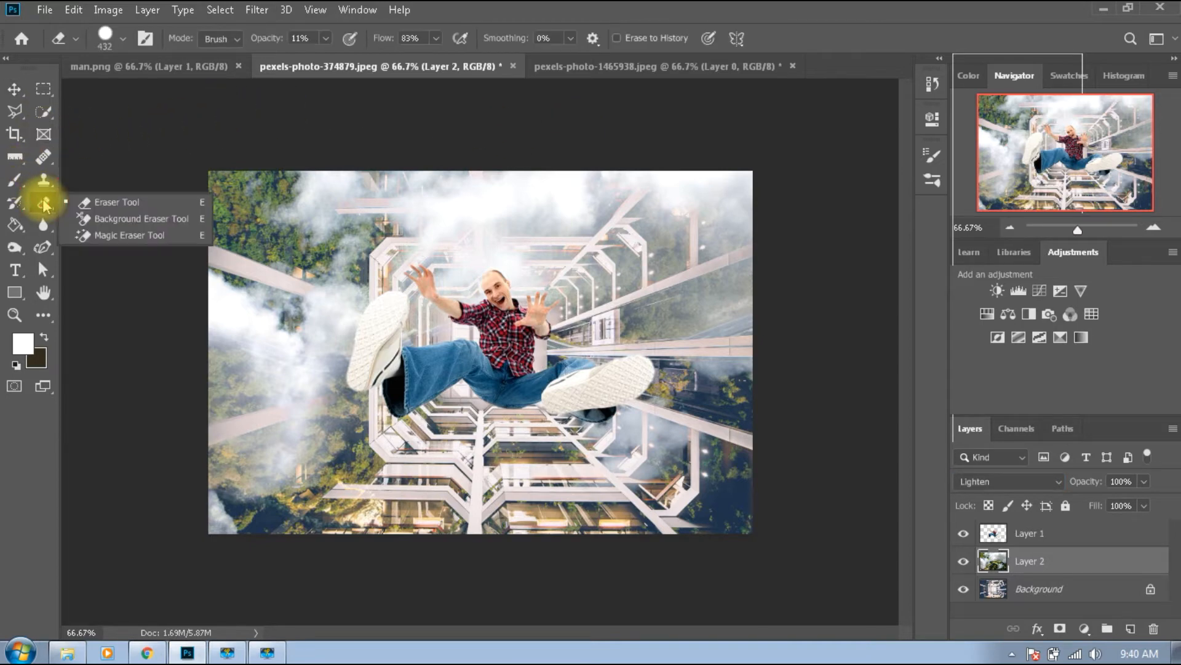
left_click(123, 39)
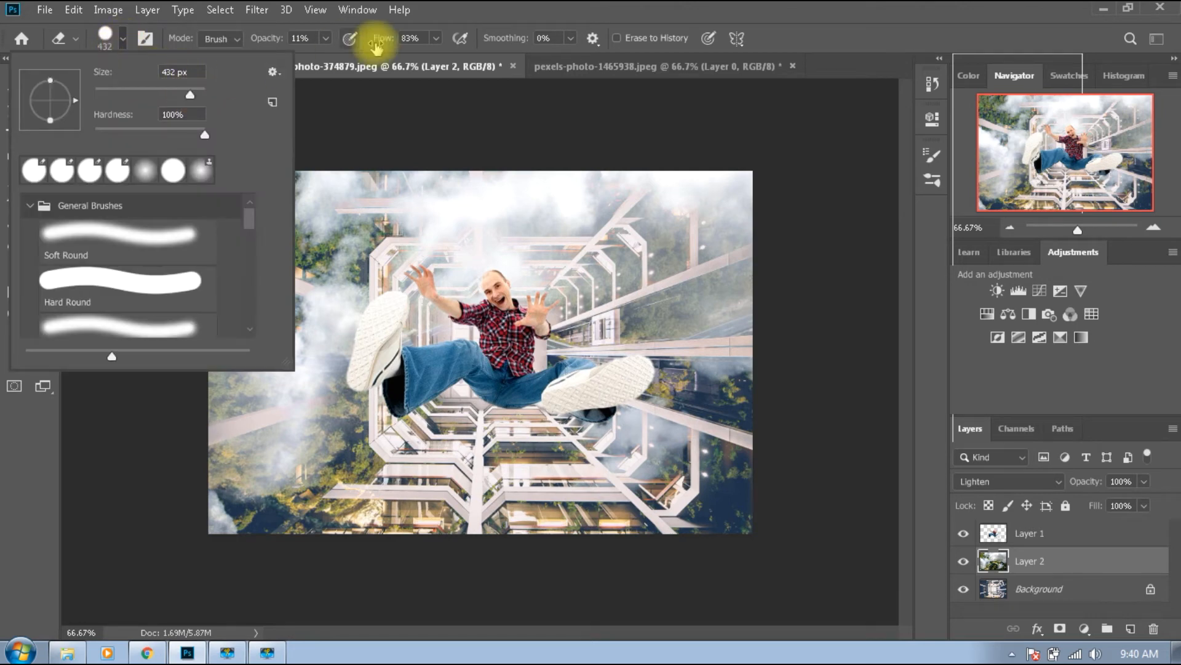
left_click(325, 39)
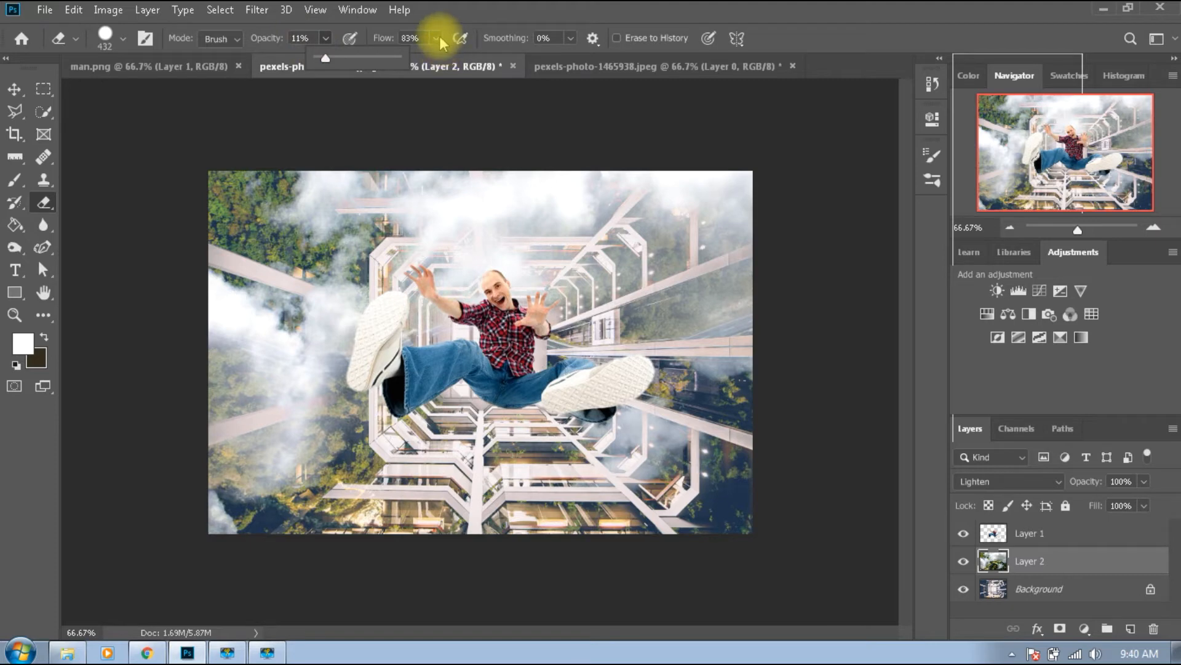
mouse_move(285, 264)
left_mouse_down()
mouse_move(715, 225)
mouse_move(251, 274)
mouse_move(204, 266)
mouse_move(388, 177)
mouse_move(552, 188)
mouse_move(140, 316)
mouse_move(146, 487)
mouse_move(394, 458)
mouse_move(539, 405)
mouse_move(646, 399)
mouse_move(303, 415)
mouse_move(597, 521)
mouse_move(735, 531)
left_mouse_up()
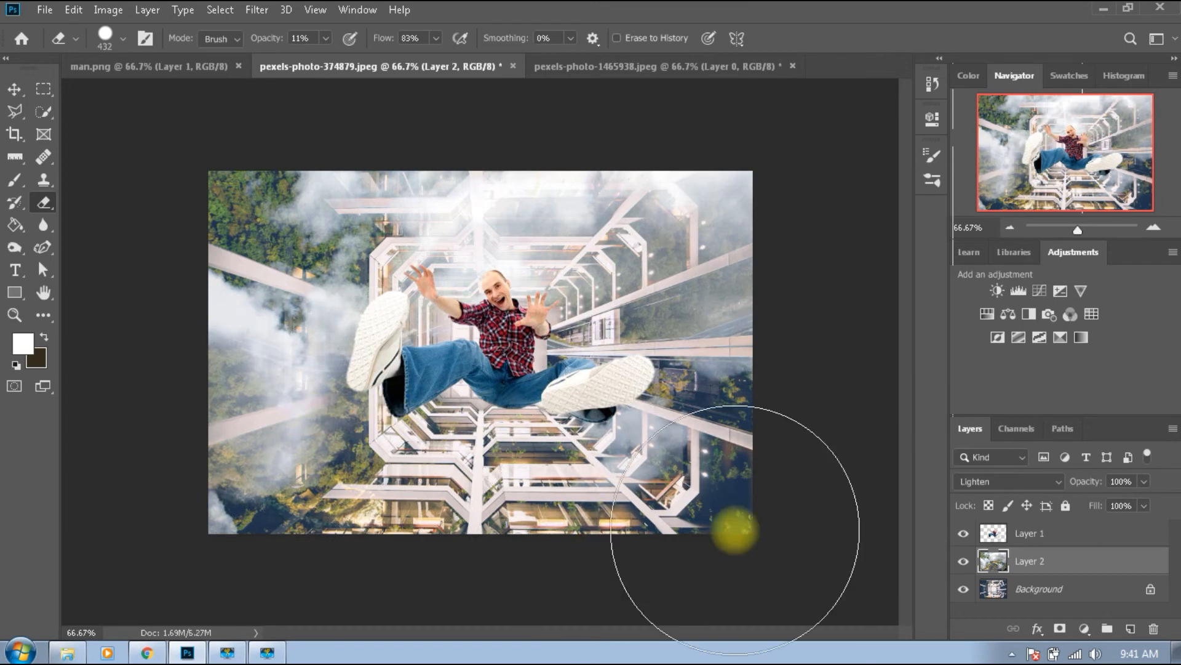
left_click(689, 518)
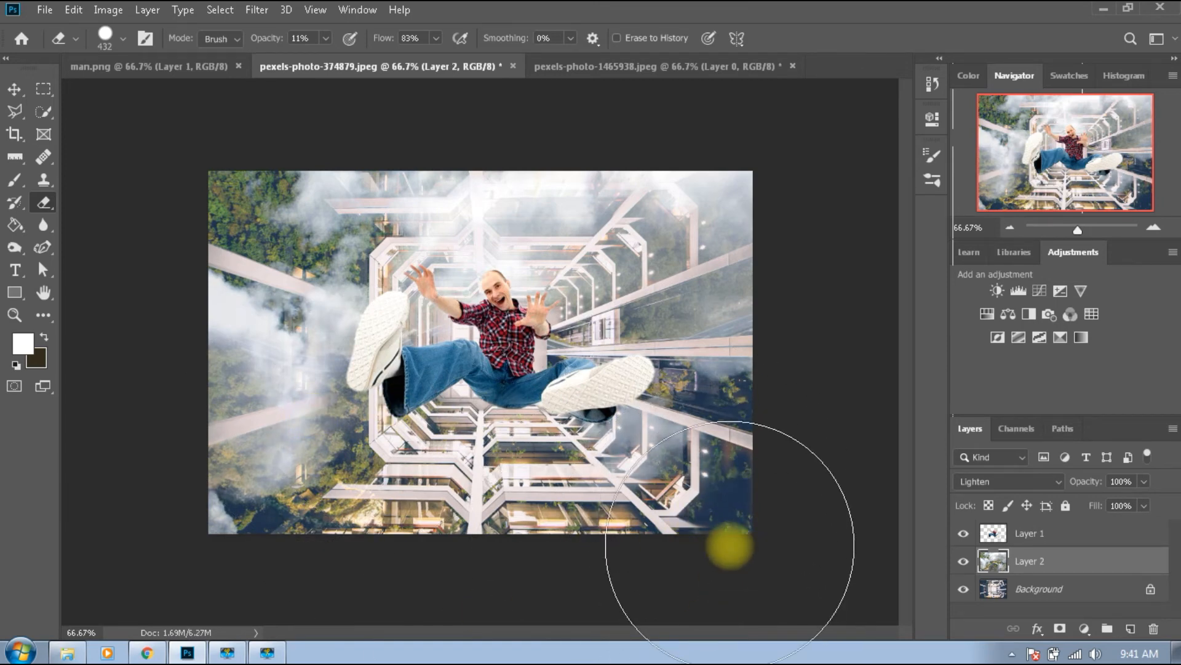
left_click(557, 339)
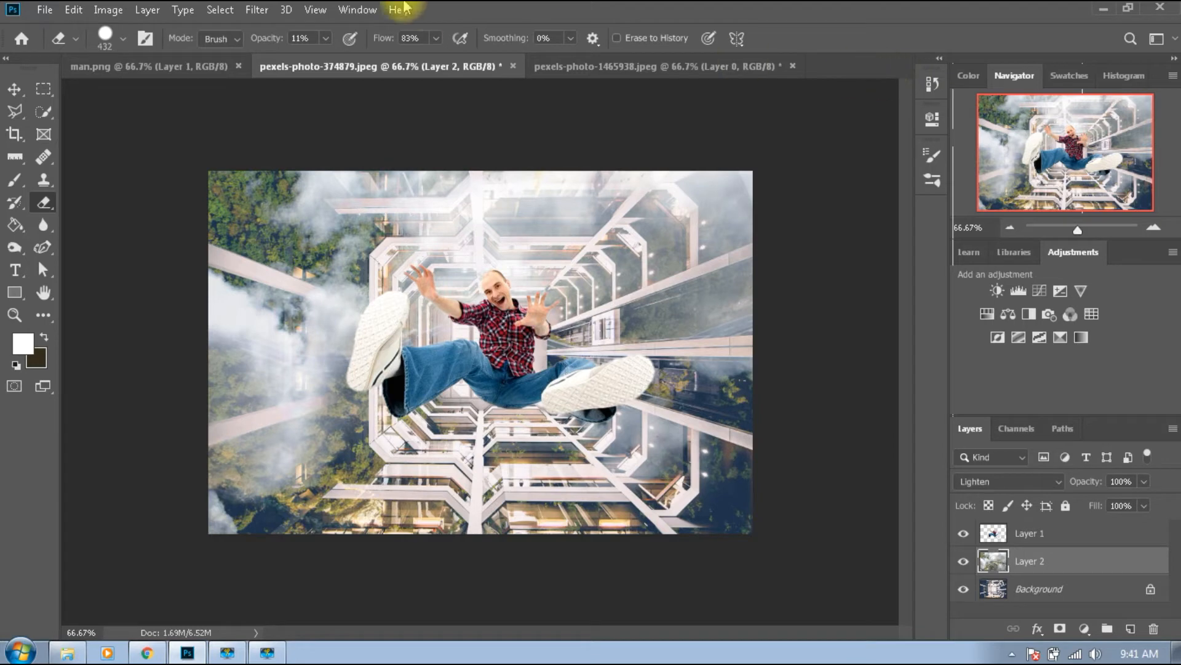
Add a Brightness/Contrast adjustment above the forest layer with brightness -2 and contrast 7.
left_click(1000, 289)
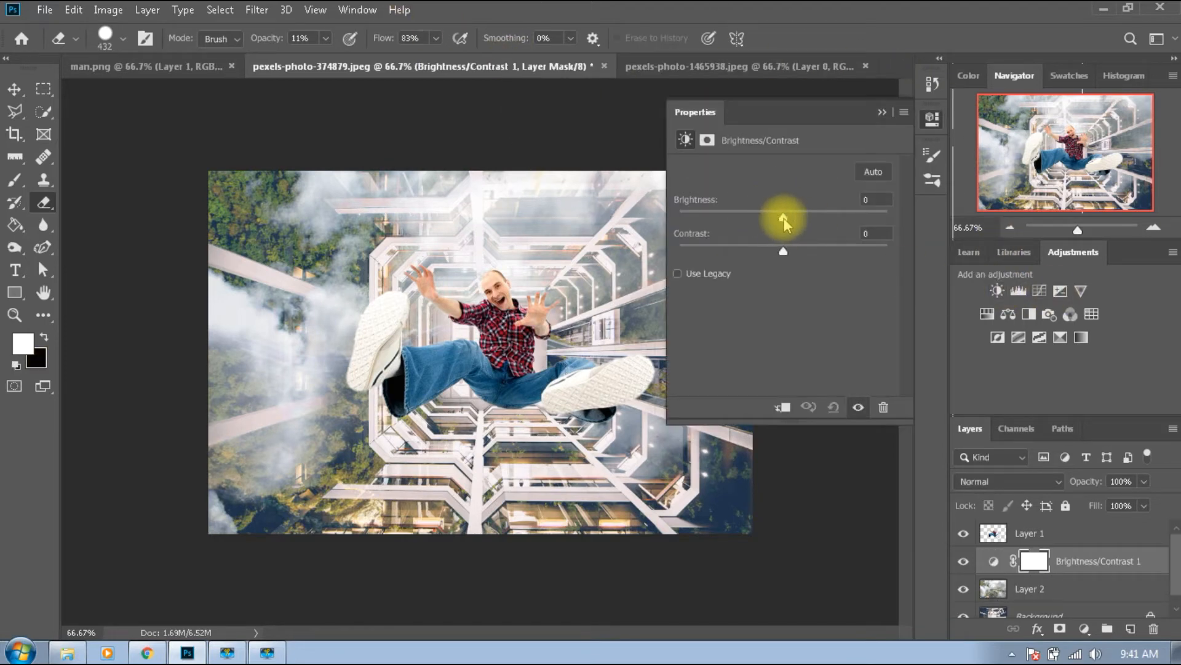
left_click_drag(782, 219, 773, 221)
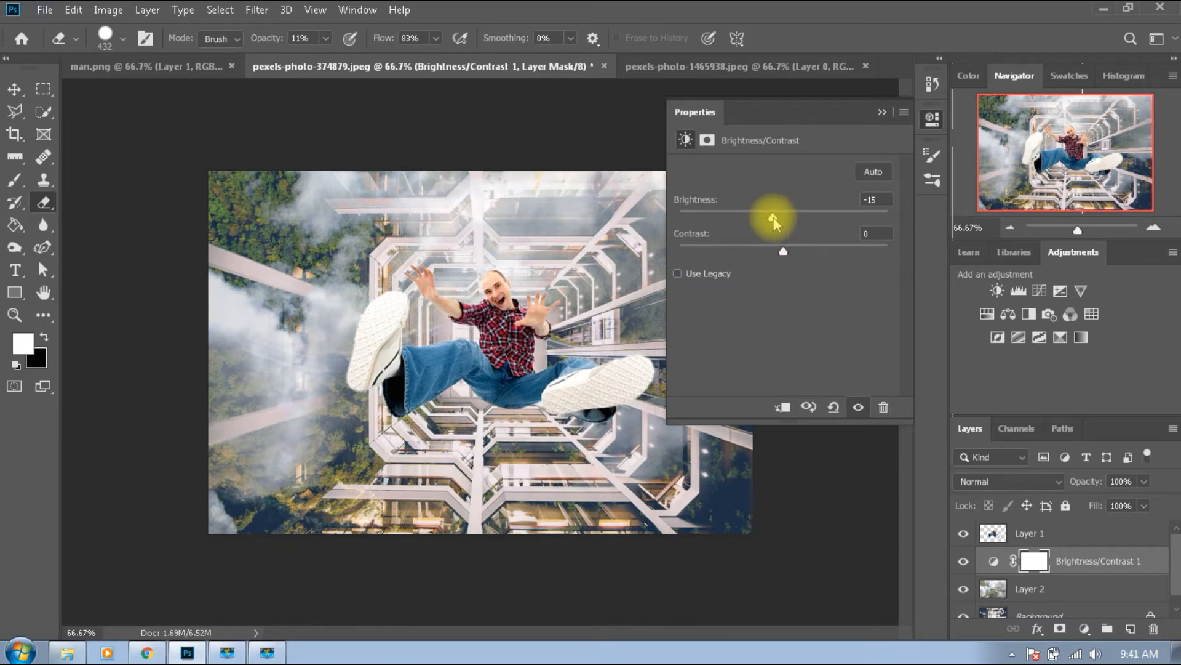
left_click_drag(776, 219, 788, 249)
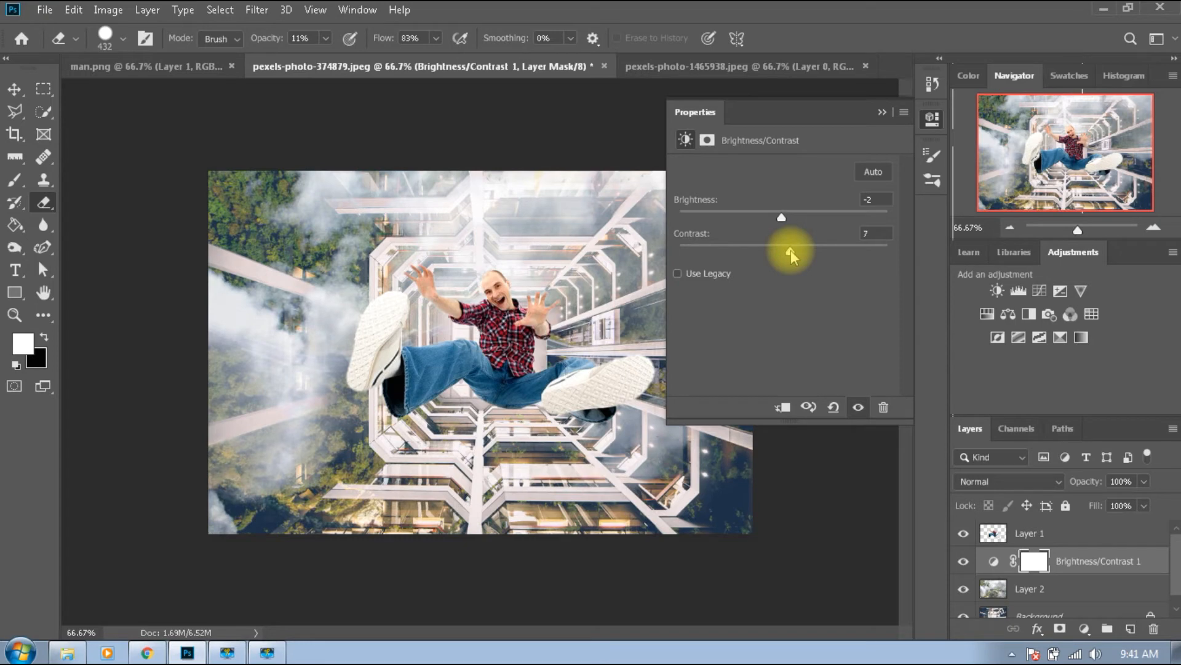
Add a Levels adjustment below the man's layer with black input level 15 and midtones 1.16.
left_click(1018, 293)
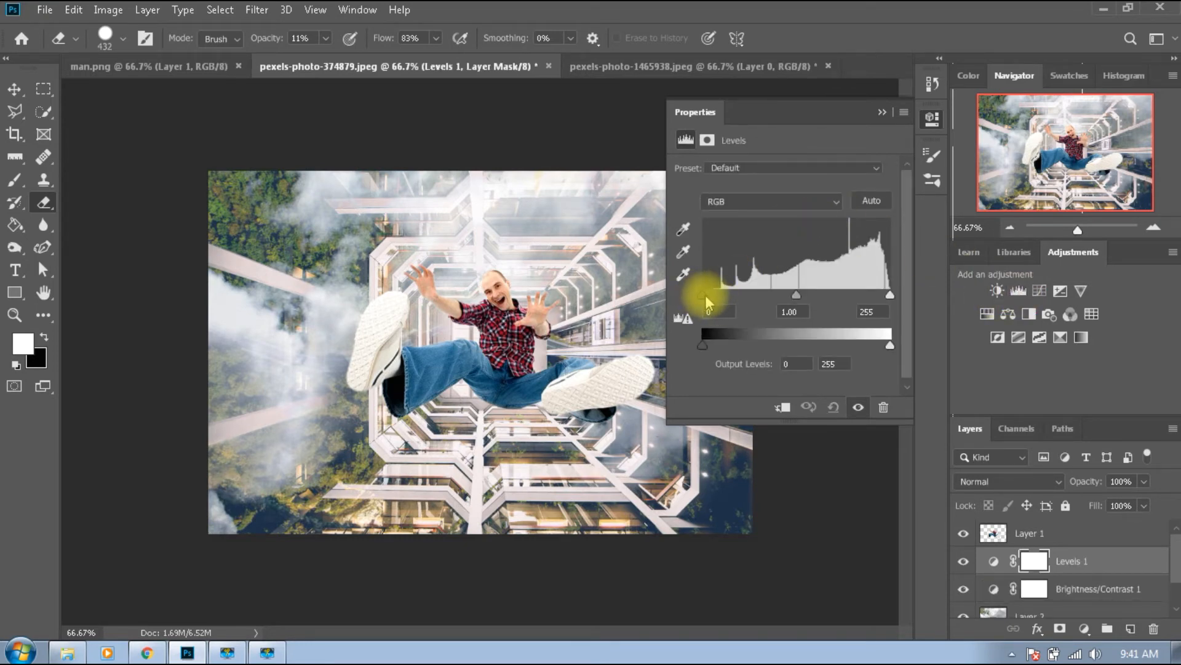
left_click_drag(703, 298, 714, 302)
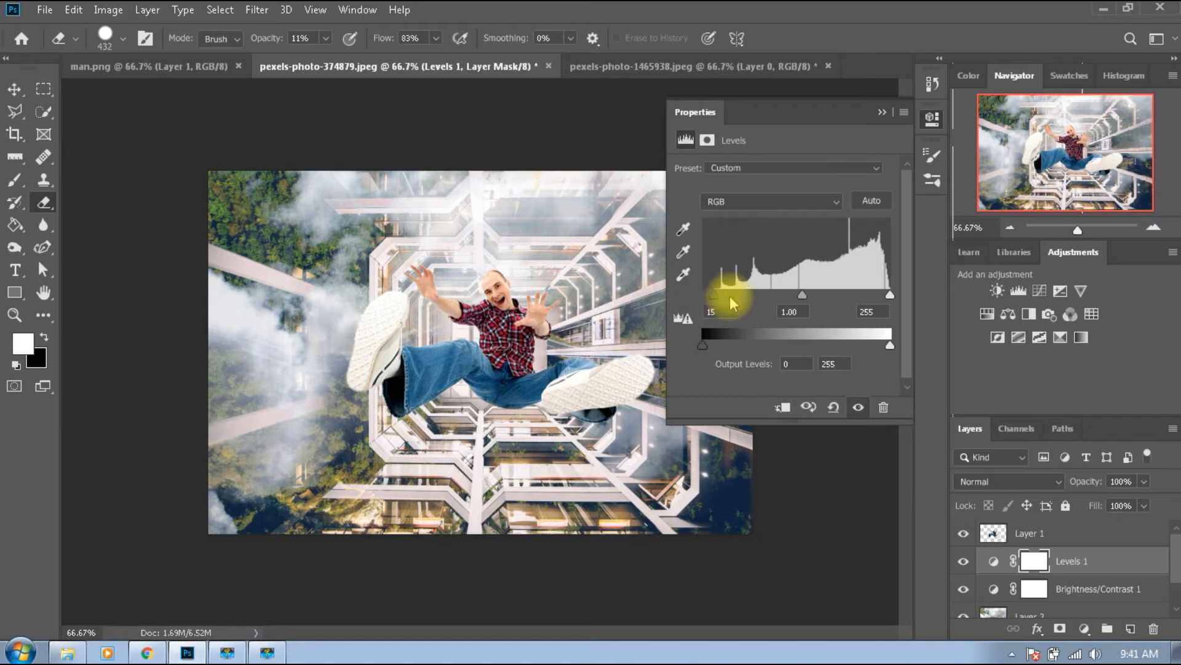
left_click_drag(800, 300, 792, 301)
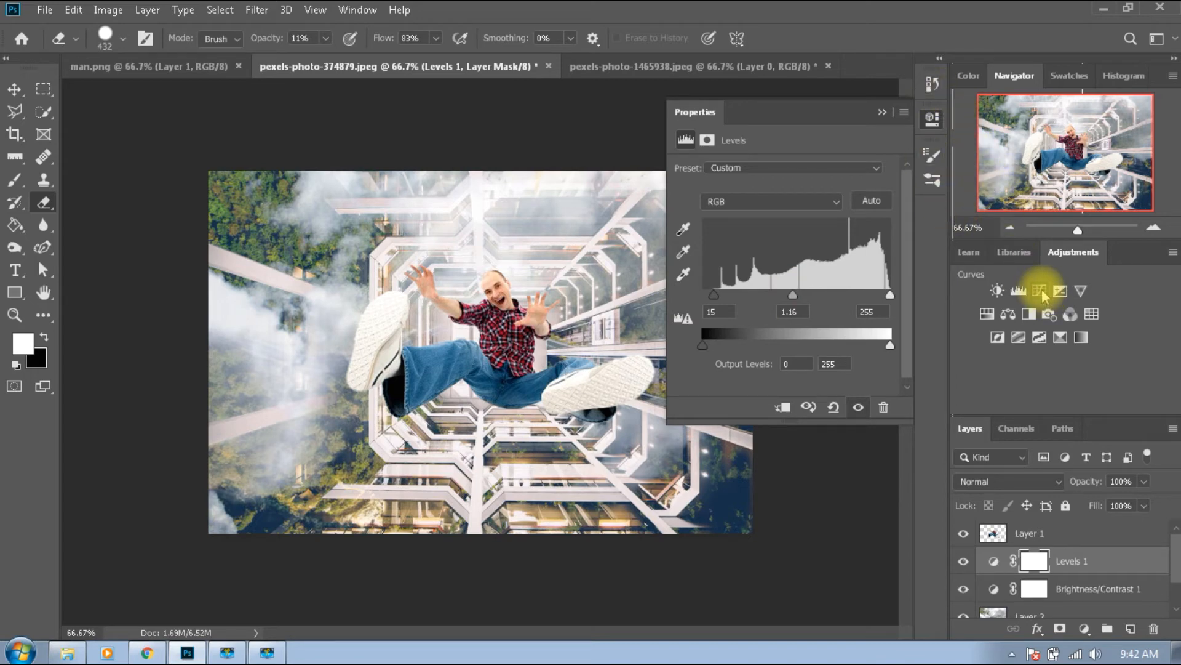
Add an Exposure adjustment below the man's layer with exposure 0.00 and gamma correction 0.79.
left_click(1062, 293)
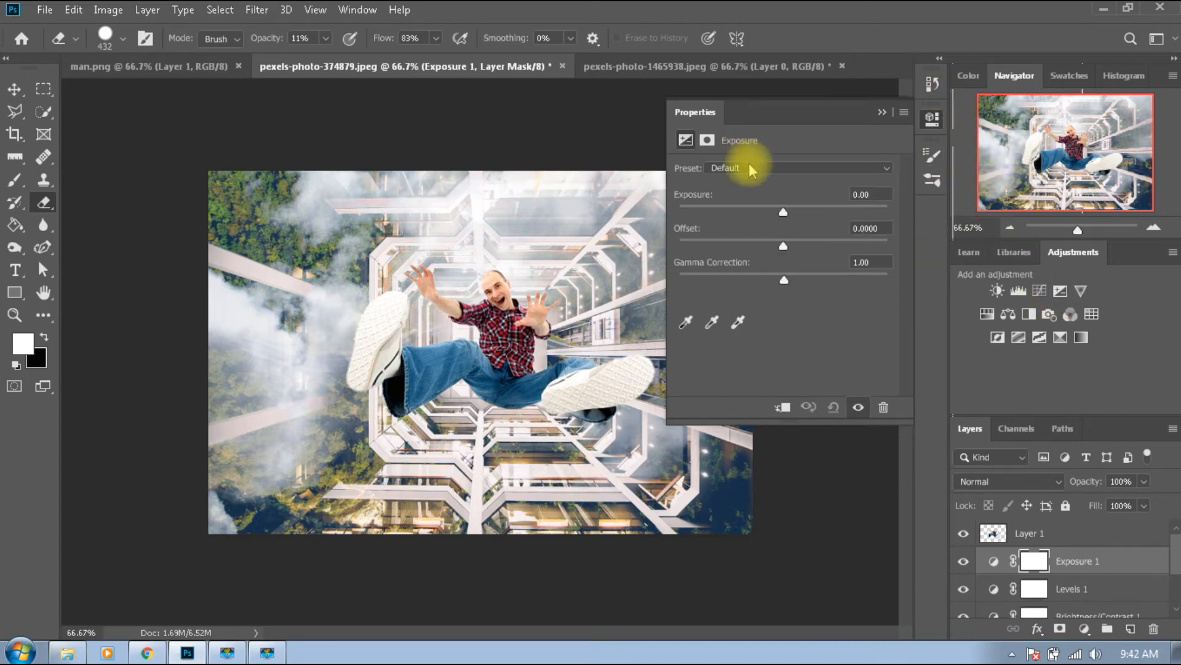
mouse_move(783, 215)
left_mouse_down()
mouse_move(771, 216)
mouse_move(782, 216)
left_mouse_up()
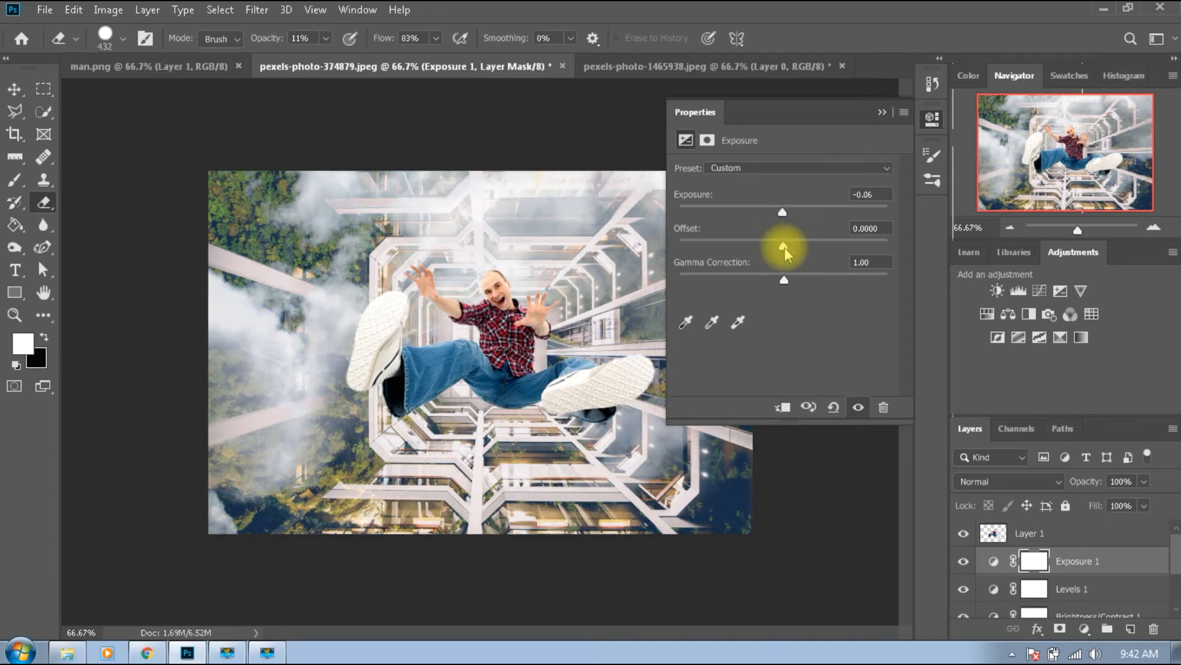
left_click_drag(782, 213, 801, 279)
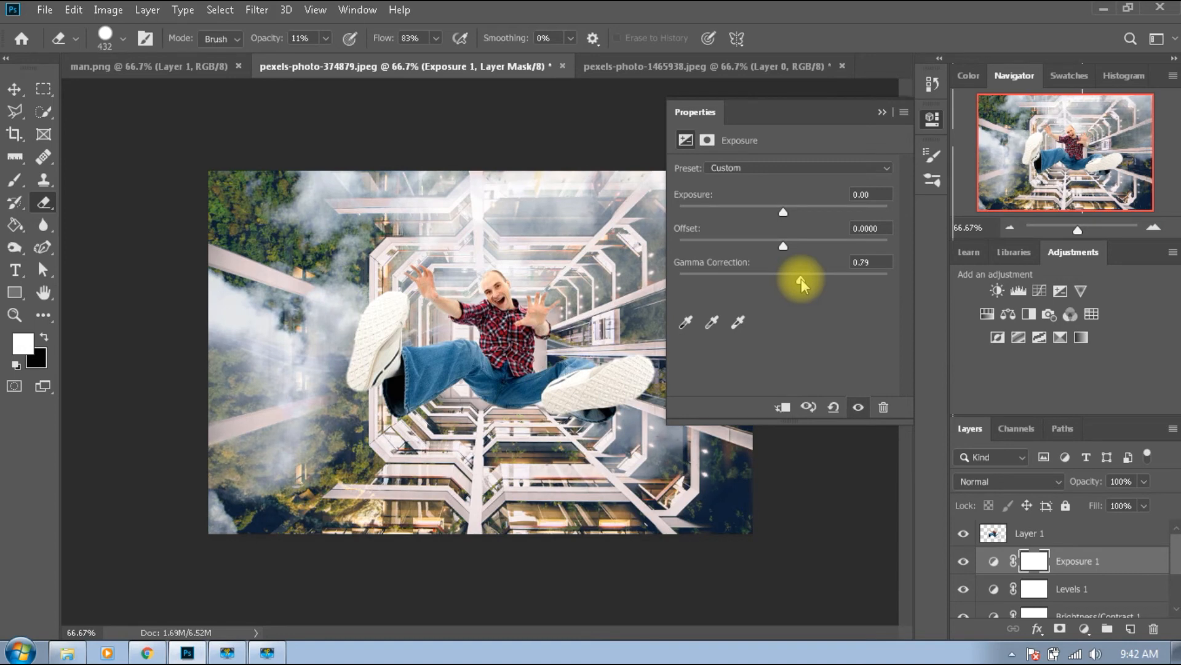
left_click(932, 83)
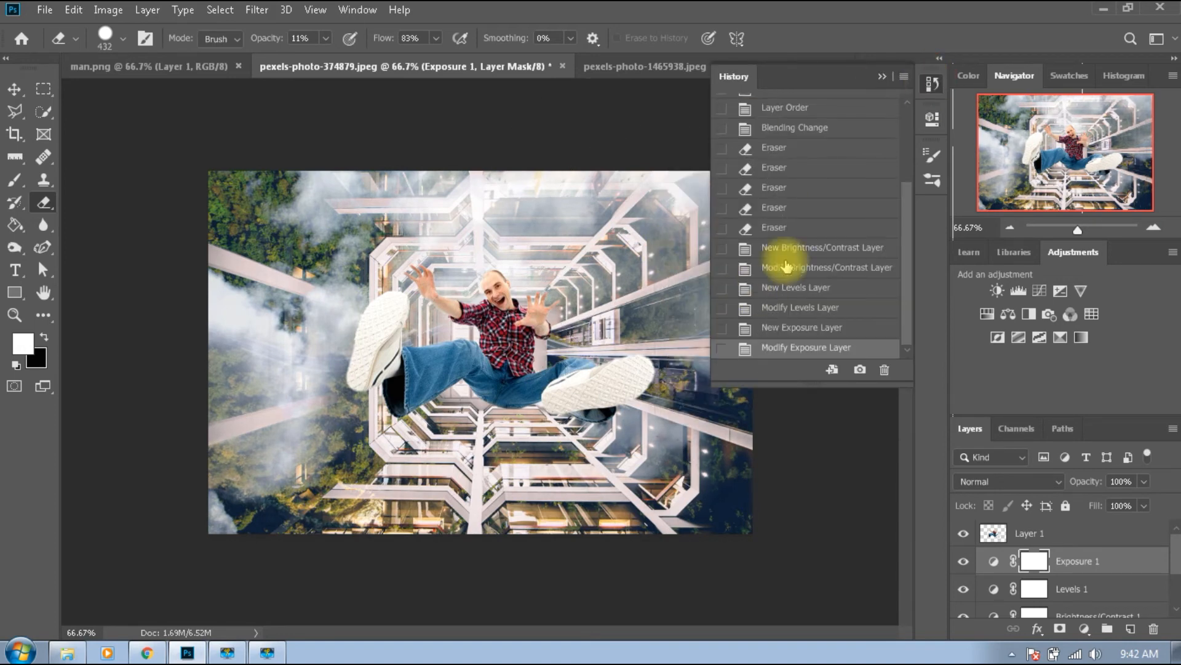
left_click(930, 86)
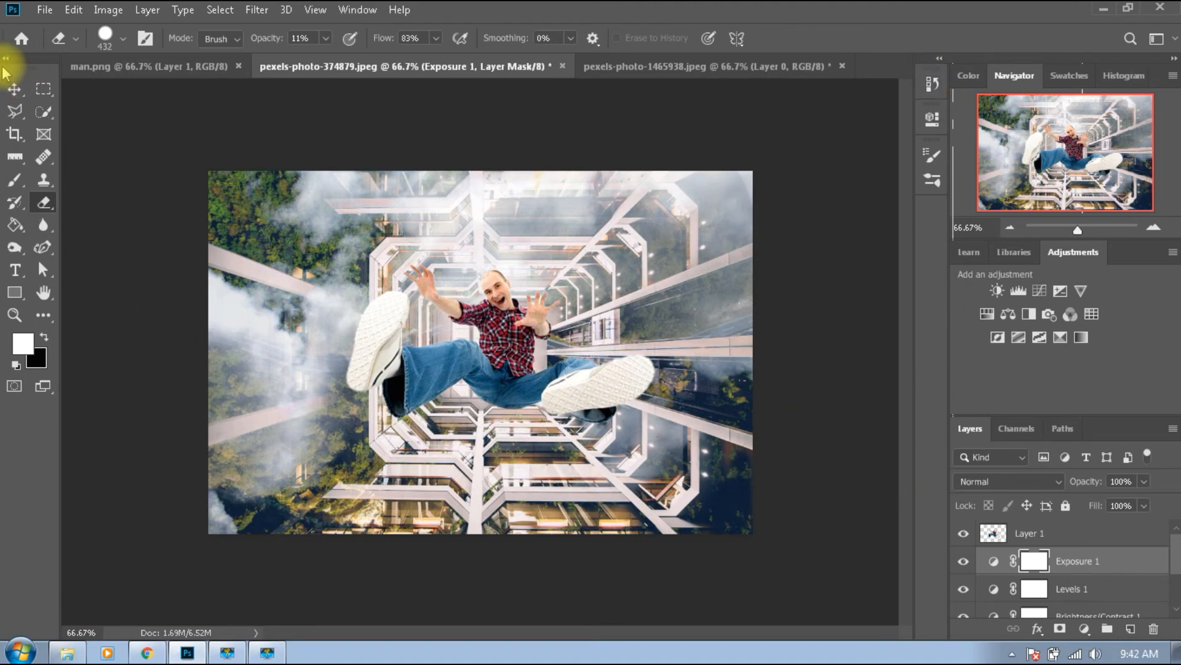
Export the finished composite as an image named Final in the image manipulation Project 3 folder.
left_click(18, 93)
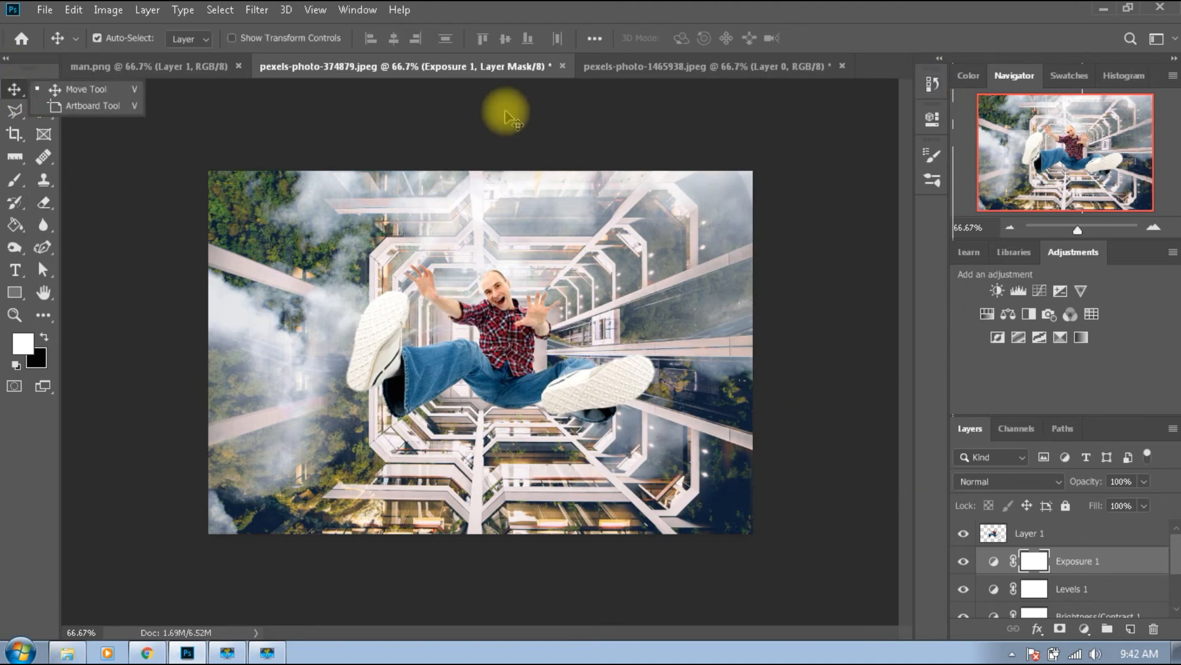
left_click(42, 11)
key("Right")
mouse_move(40, 13)
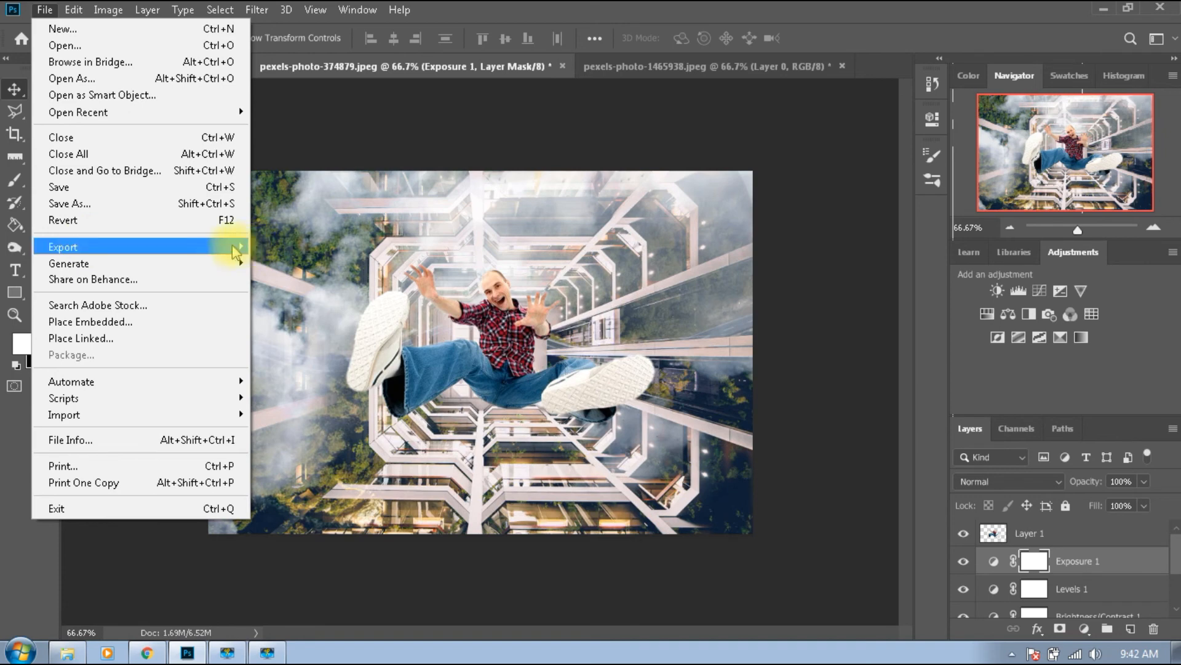
mouse_move(238, 245)
left_click(274, 245)
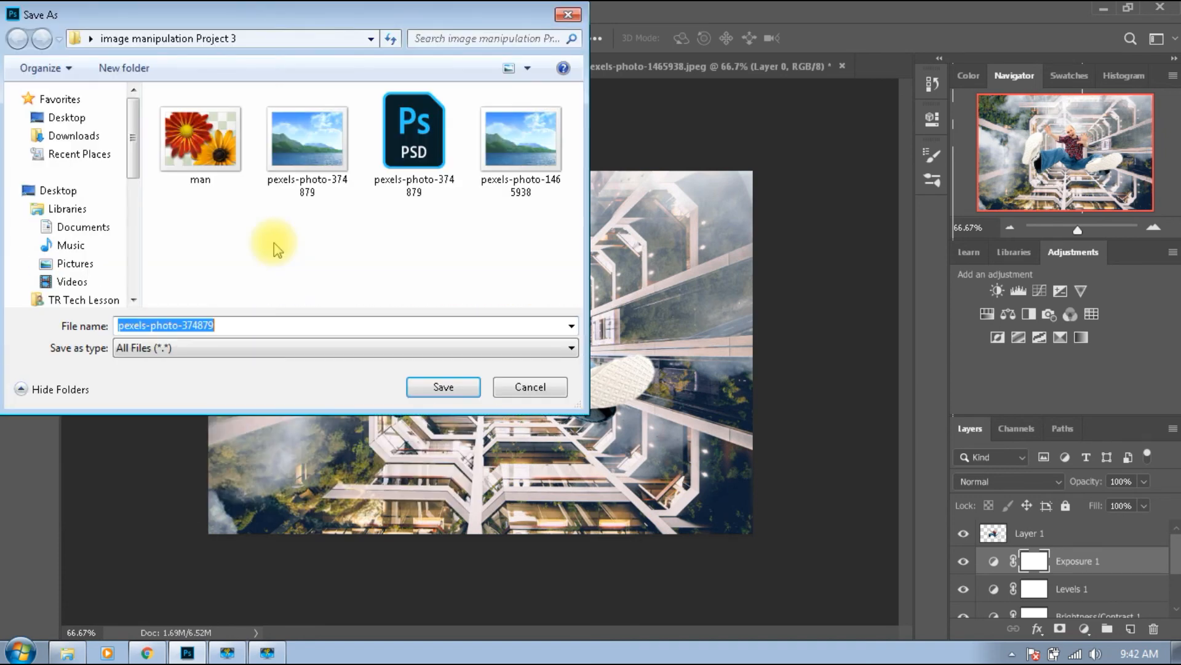
key("BackSpace")
type("Final")
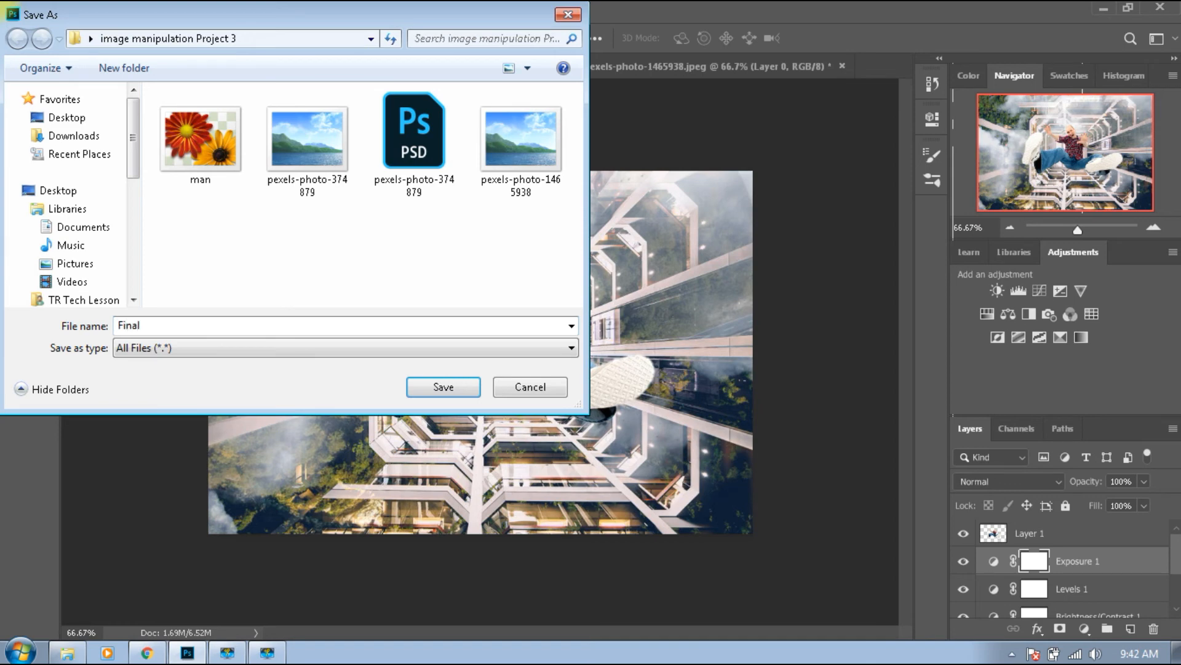
left_click(430, 390)
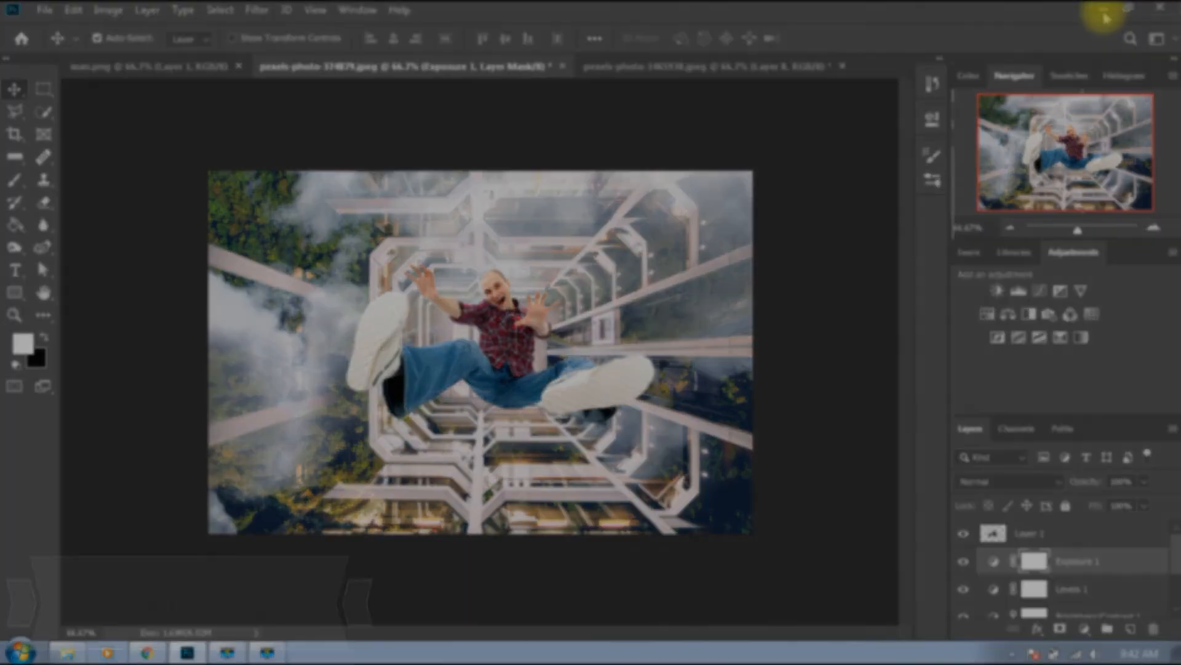
left_click(1104, 13)
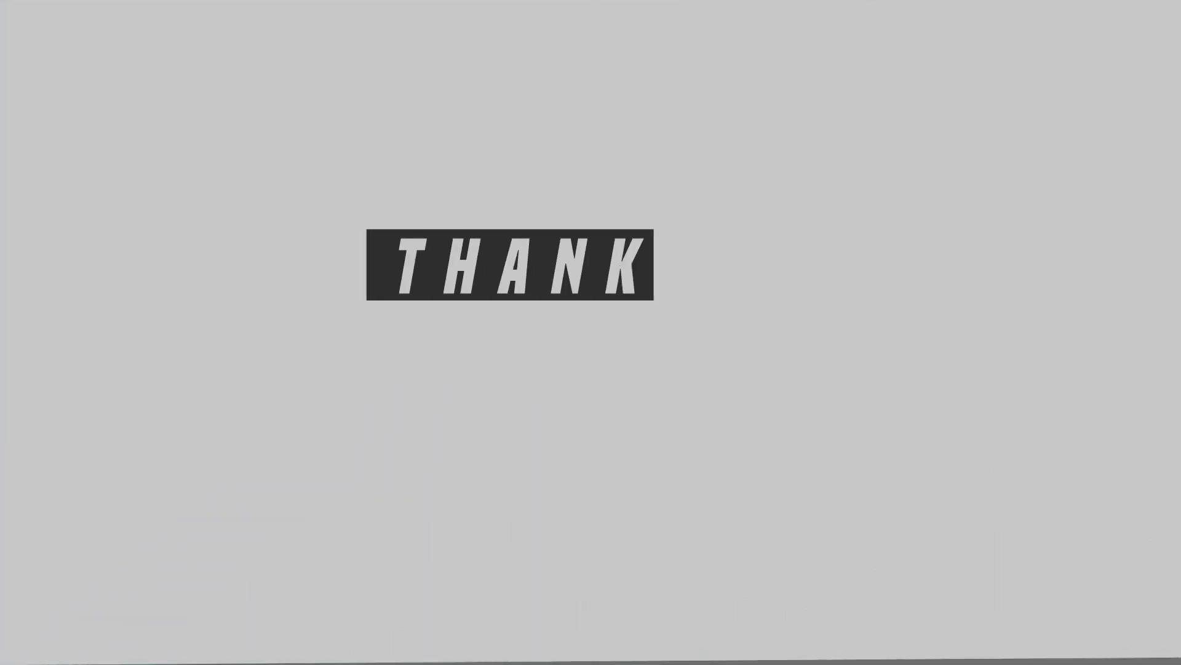